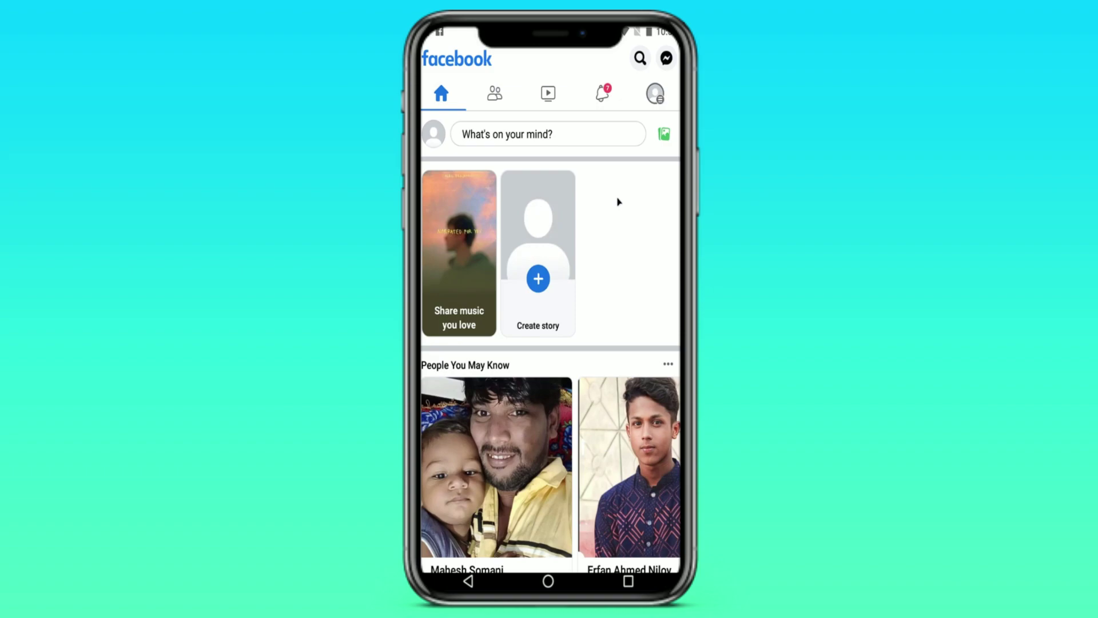
- Go from the main menu to Pages and start creating a new Page
{"action": "left_click", "coordinate": [654, 95]}
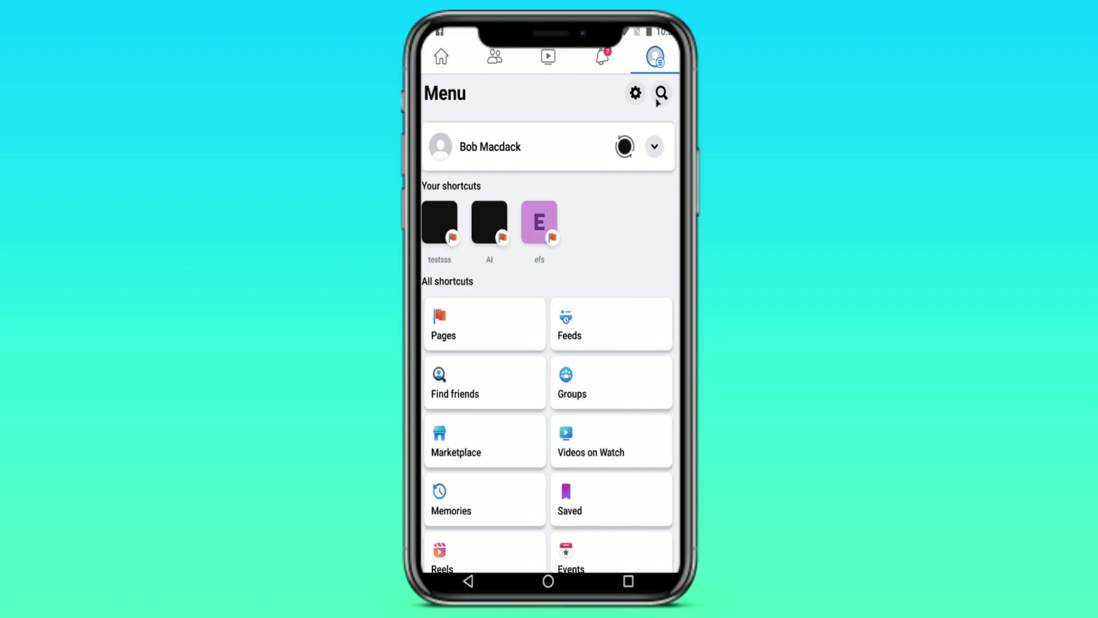
{"action": "left_click", "coordinate": [498, 329]}
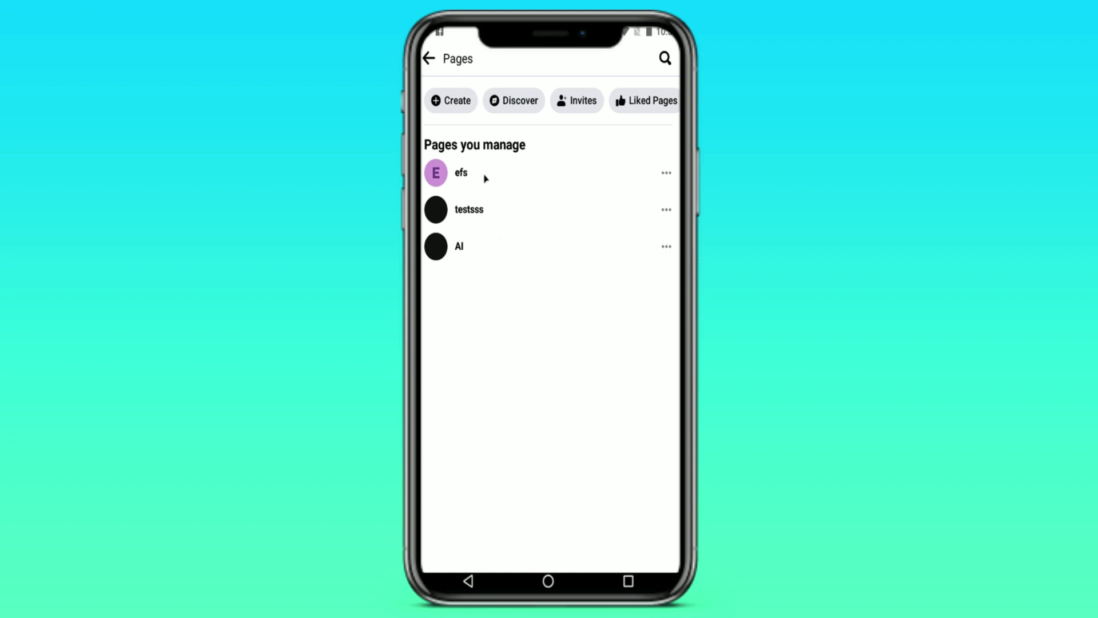
{"action": "left_click", "coordinate": [453, 105]}
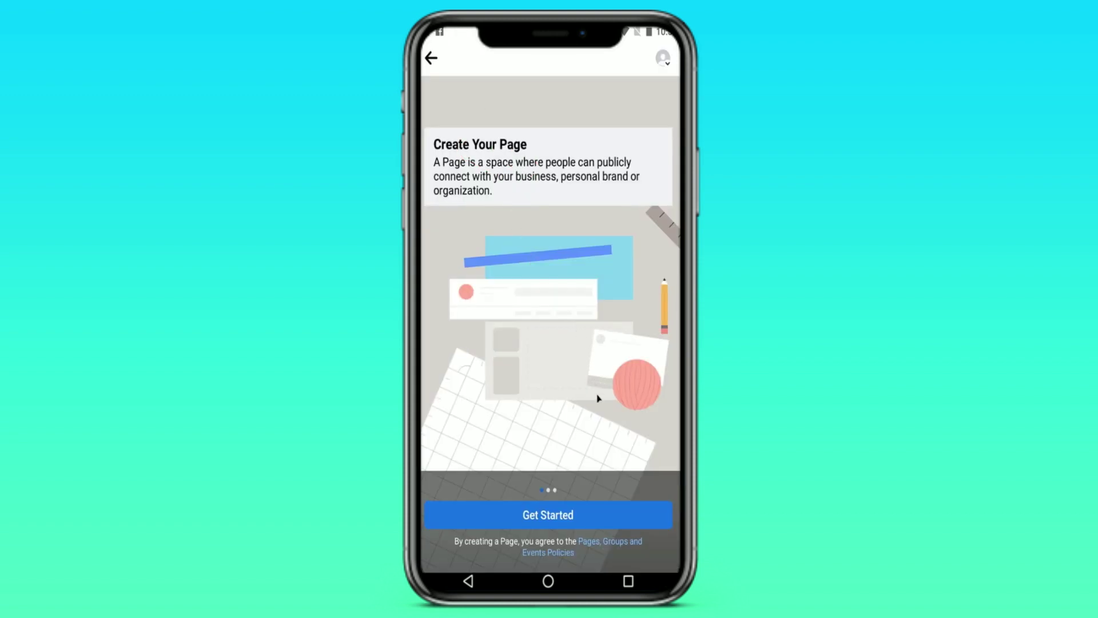
- Name the new Page 'Studing Device' and continue to the category choice
{"action": "left_click", "coordinate": [601, 505]}
{"action": "left_click", "coordinate": [505, 181]}
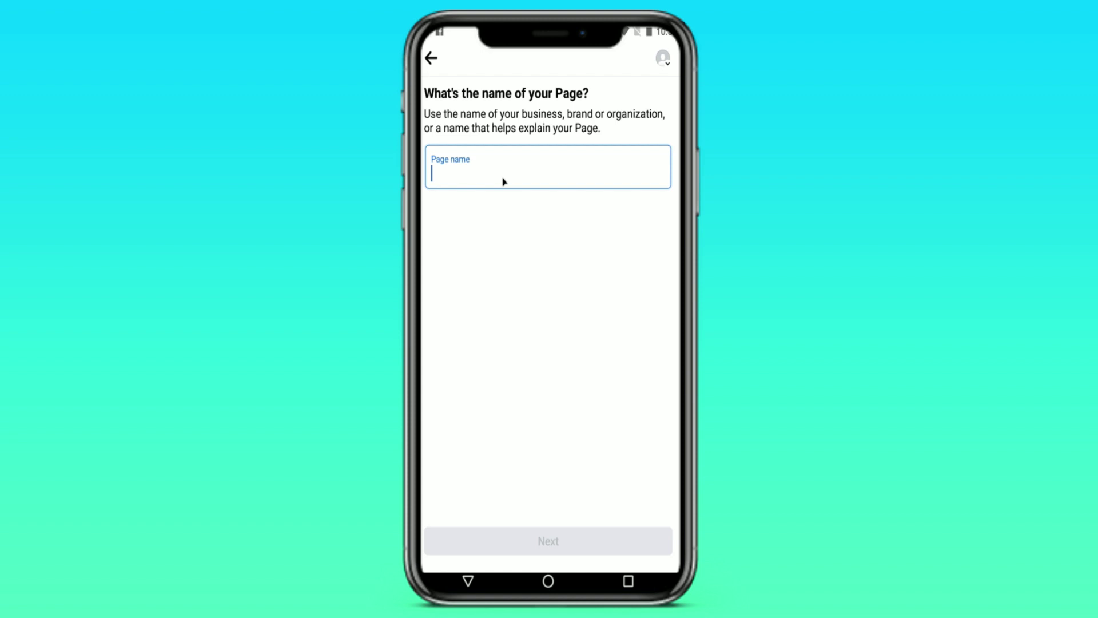
{"action": "type", "text": "St"}
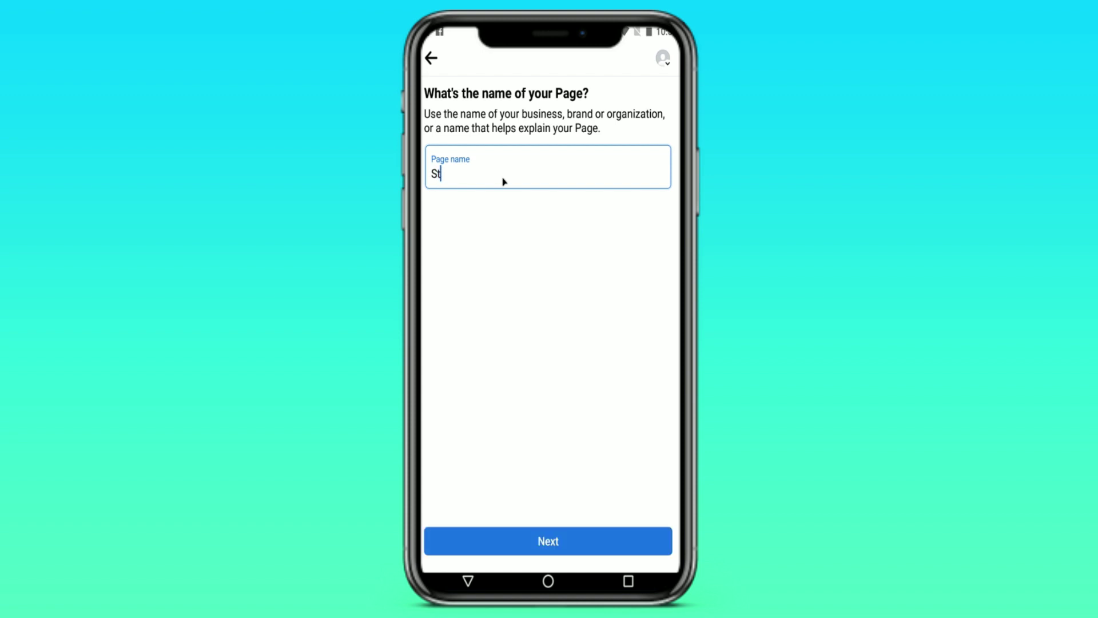
{"action": "type", "text": "uding Device"}
{"action": "left_click", "coordinate": [567, 550]}
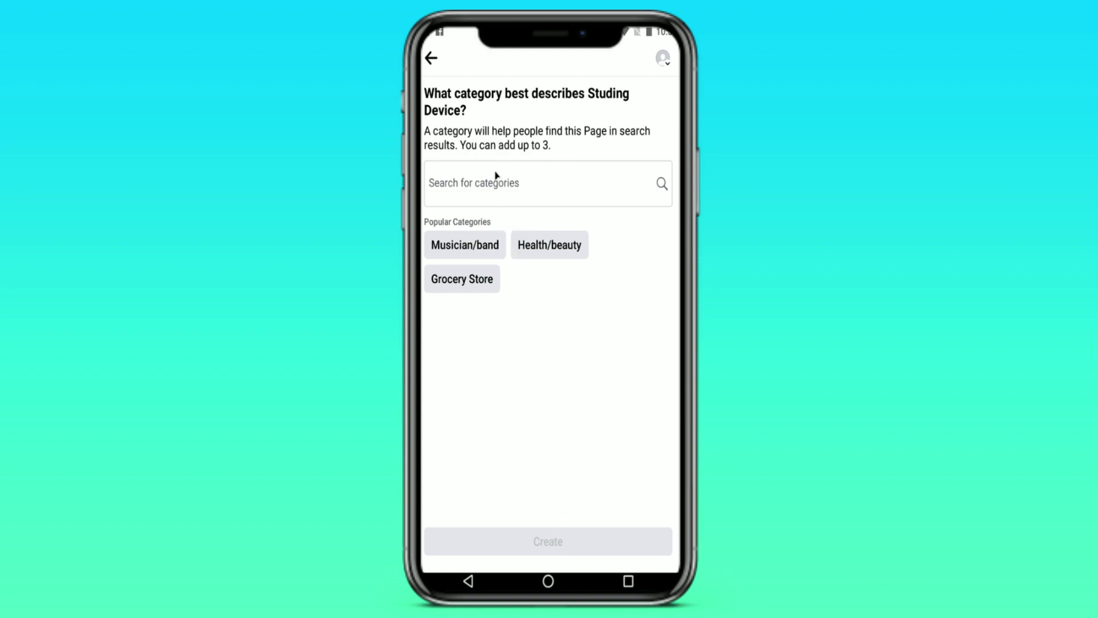
- Choose the Grocery Store, Musician/band and Health/beauty categories and create the Page
{"action": "left_click", "coordinate": [488, 283]}
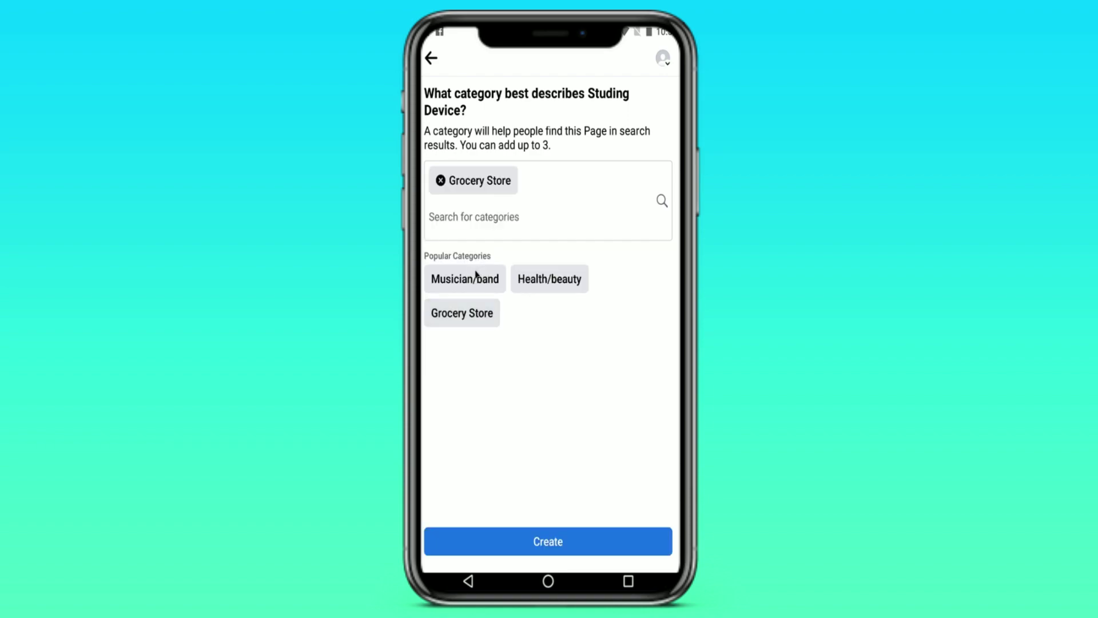
{"action": "left_click", "coordinate": [477, 273]}
{"action": "left_click", "coordinate": [549, 274]}
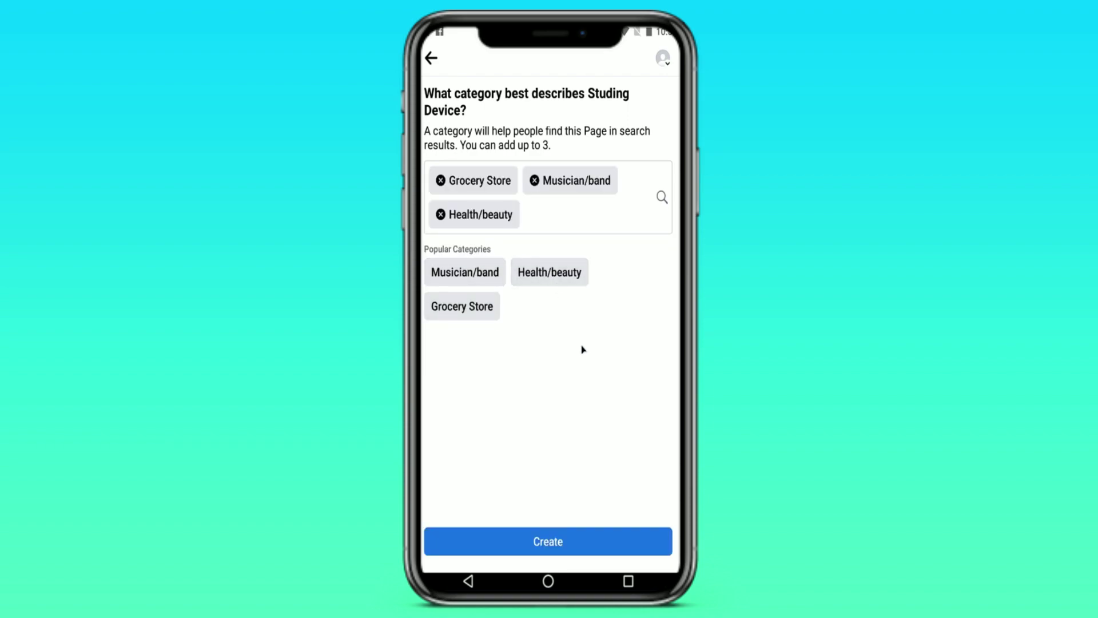
{"action": "left_click", "coordinate": [576, 541]}
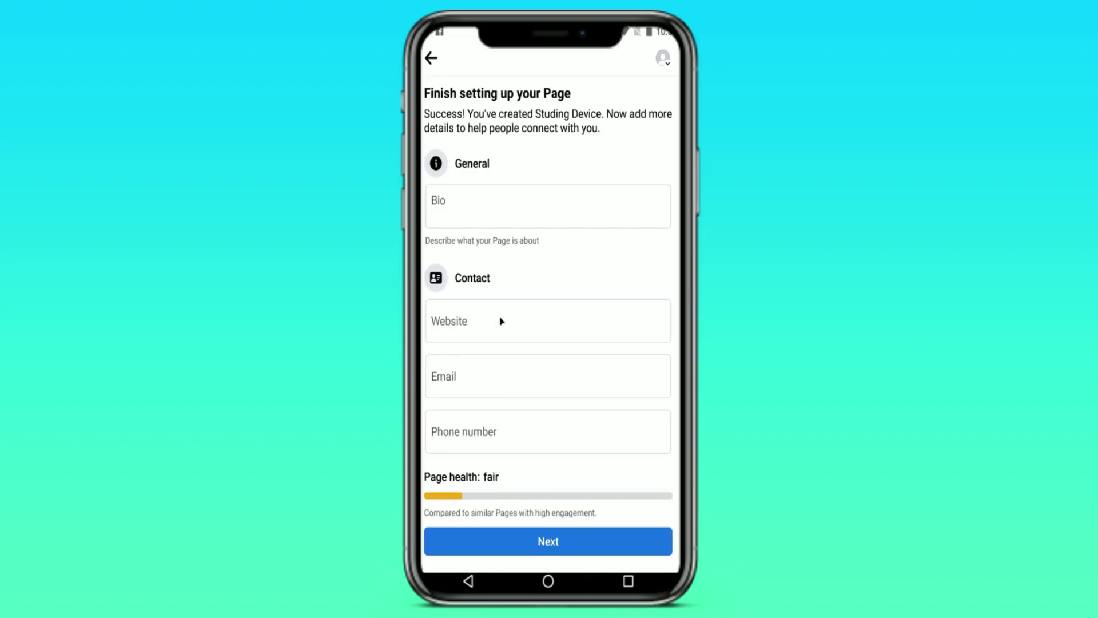
- Write 'Hello' as the Page bio
{"action": "left_click", "coordinate": [513, 213]}
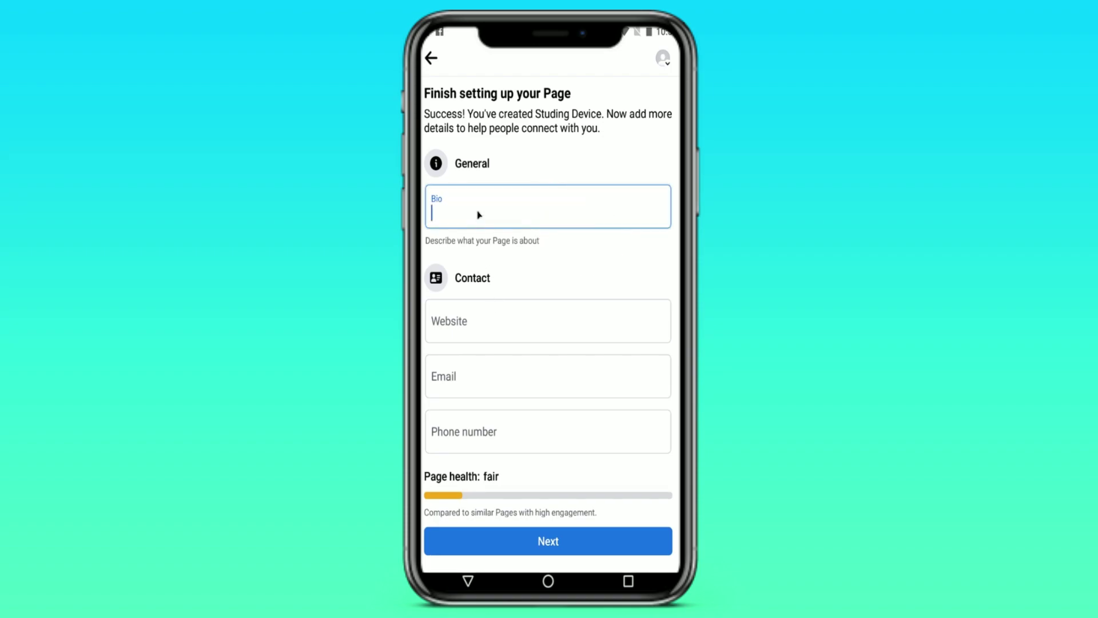
{"action": "type", "text": "Hello."}
{"action": "scroll", "coordinate": [480, 222], "scroll_direction": "down", "scroll_amount": 5}
{"action": "scroll", "coordinate": [480, 222], "scroll_direction": "up", "scroll_amount": 5}
- Set the Page website to study.com and fill in the contact e-mail address
{"action": "left_click", "coordinate": [481, 320]}
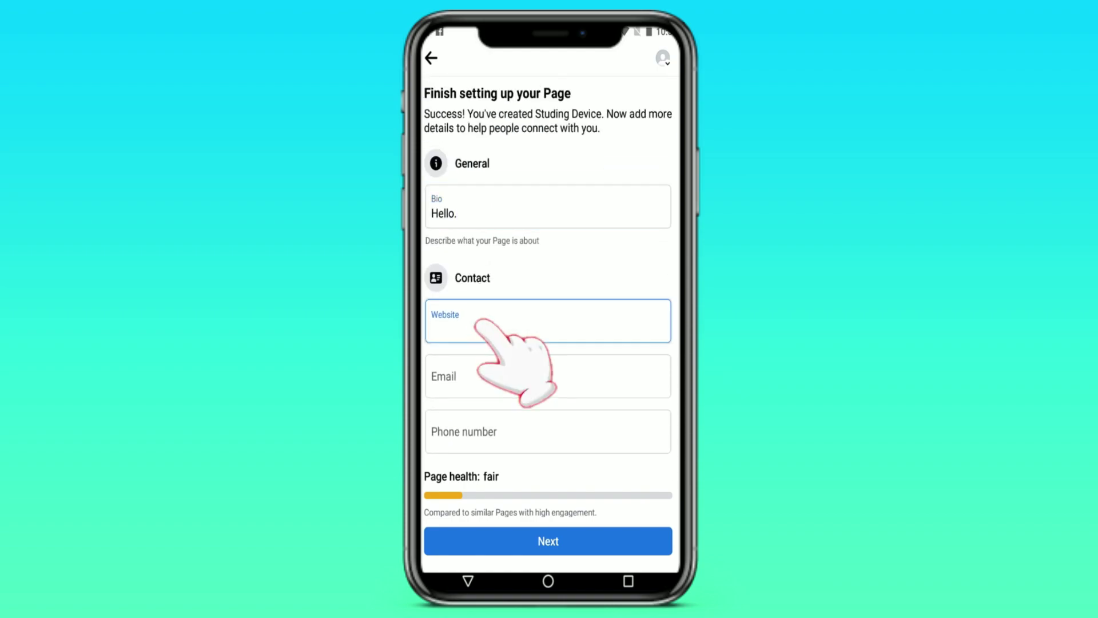
{"action": "type", "text": "stud"}
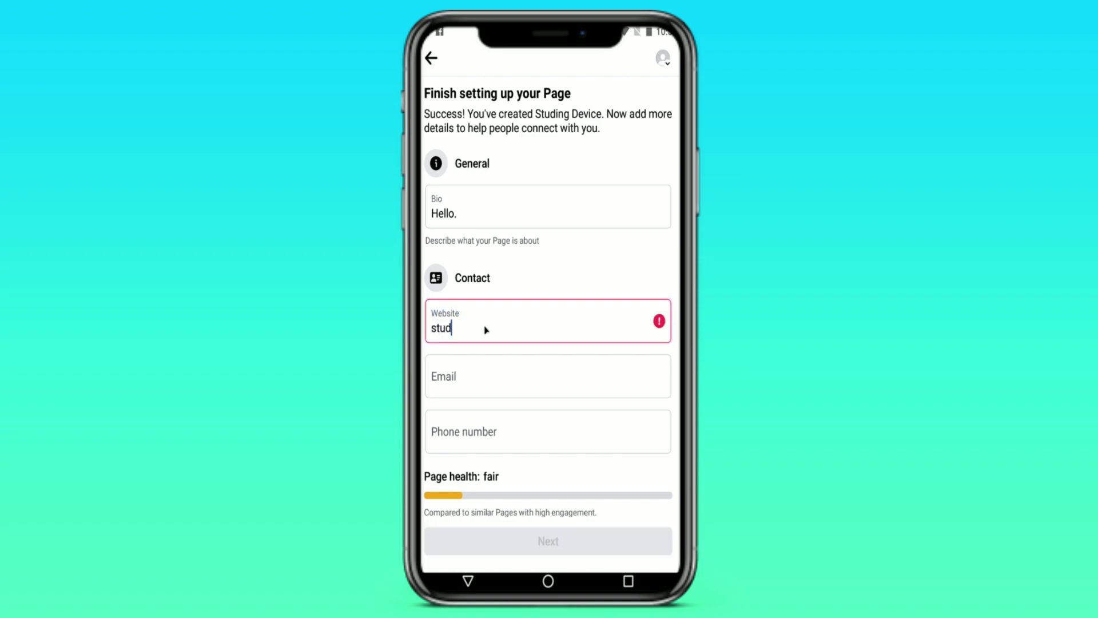
{"action": "type", "text": "y.com"}
{"action": "left_click", "coordinate": [466, 388]}
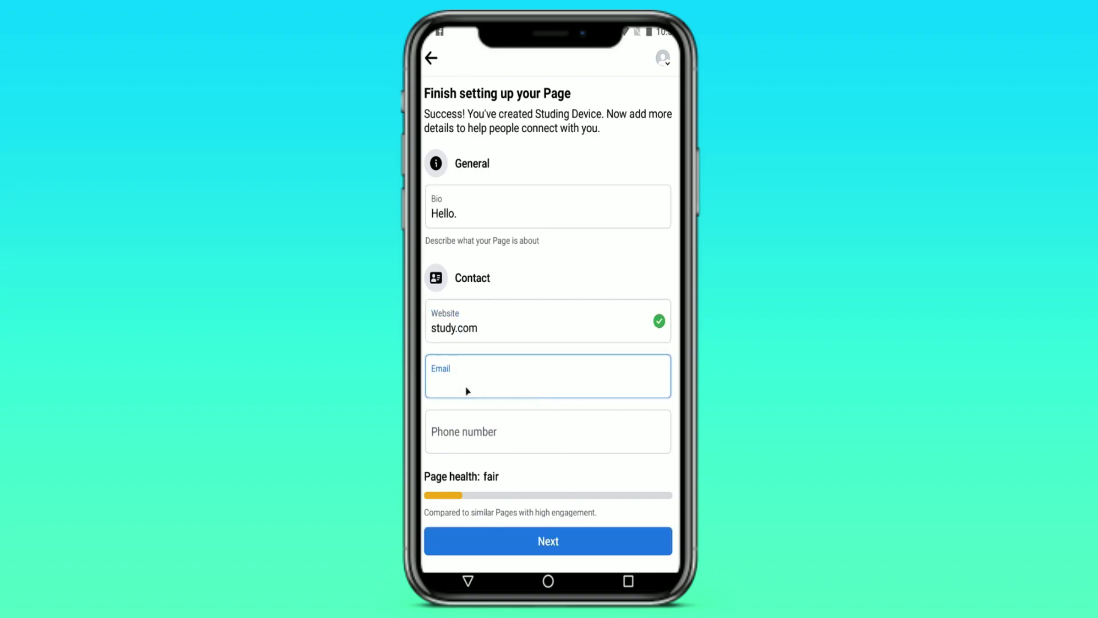
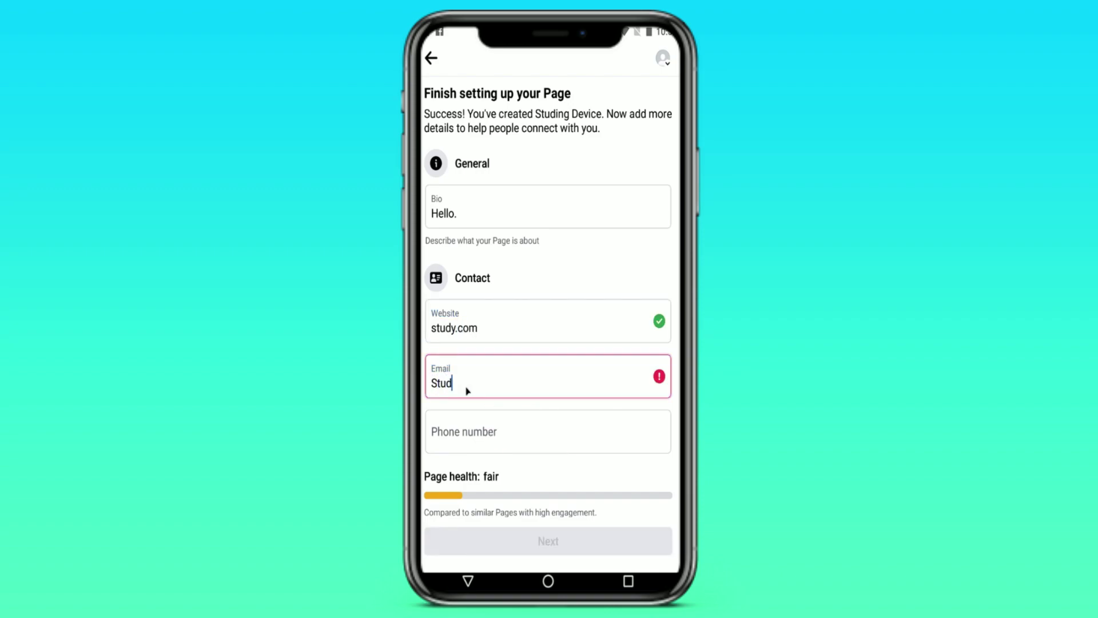
{"action": "left_click", "coordinate": [520, 429]}
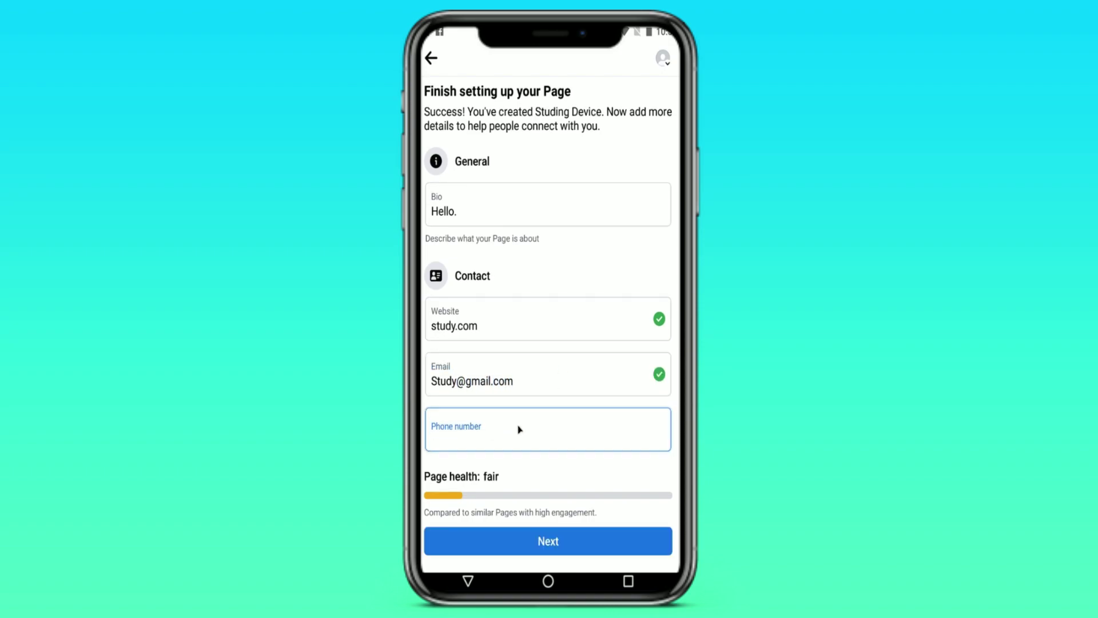
- Enter 'Hilton' as the Page address
{"action": "scroll", "coordinate": [507, 363], "scroll_direction": "down", "scroll_amount": 5}
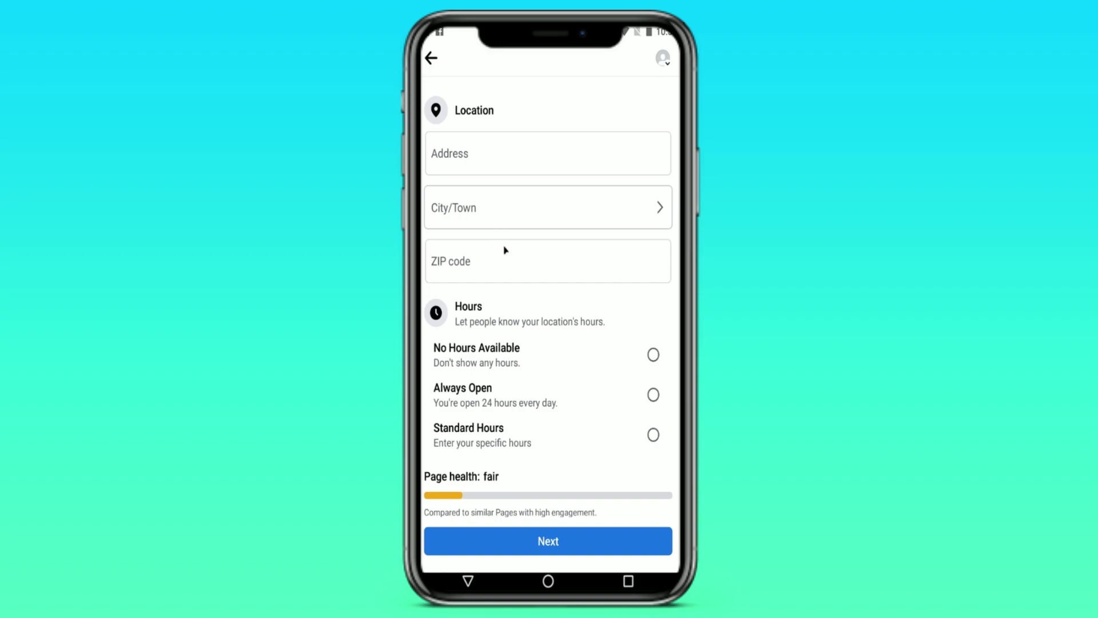
{"action": "scroll", "coordinate": [490, 321], "scroll_direction": "up", "scroll_amount": 2}
{"action": "left_click", "coordinate": [475, 261]}
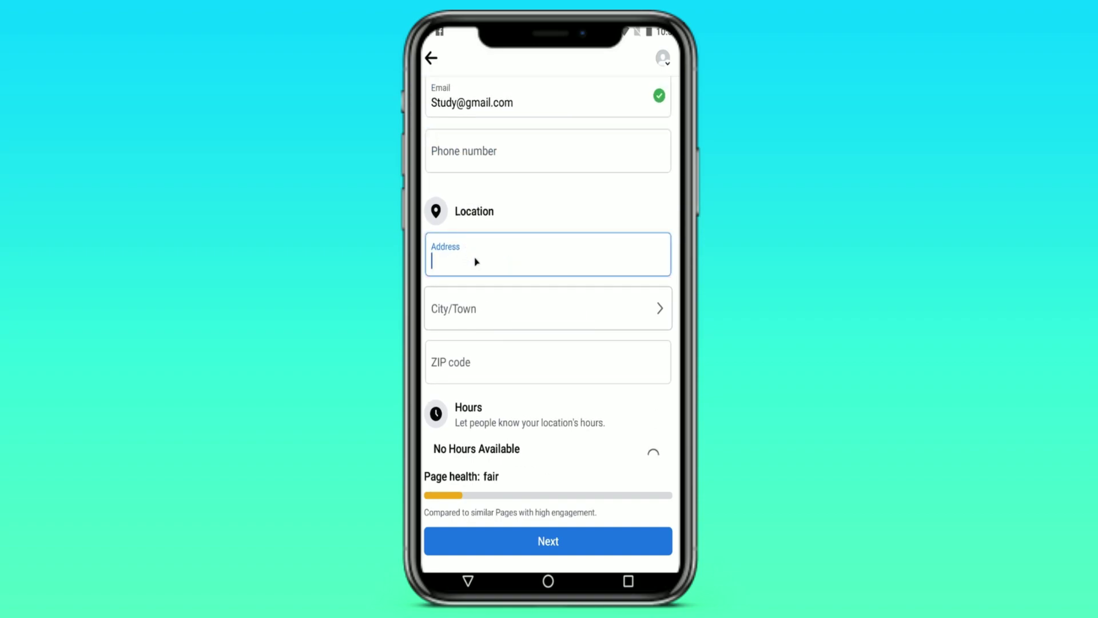
{"action": "type", "text": "Hilton"}
- Set the city to New York, New York, choose Always Open hours, and continue
{"action": "left_click", "coordinate": [619, 307]}
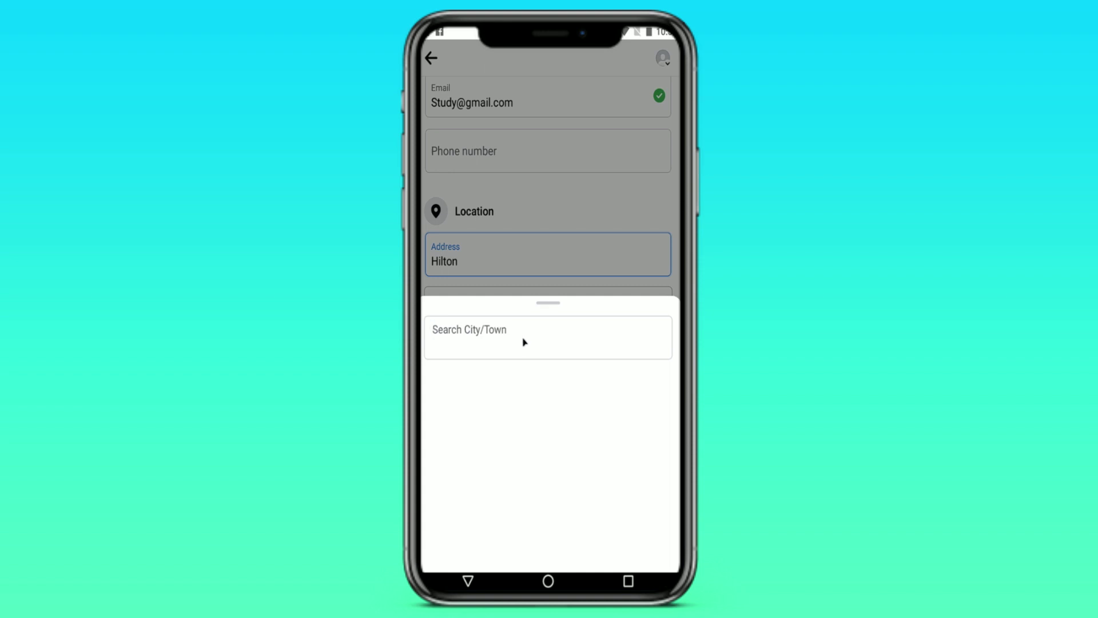
{"action": "type", "text": "New"}
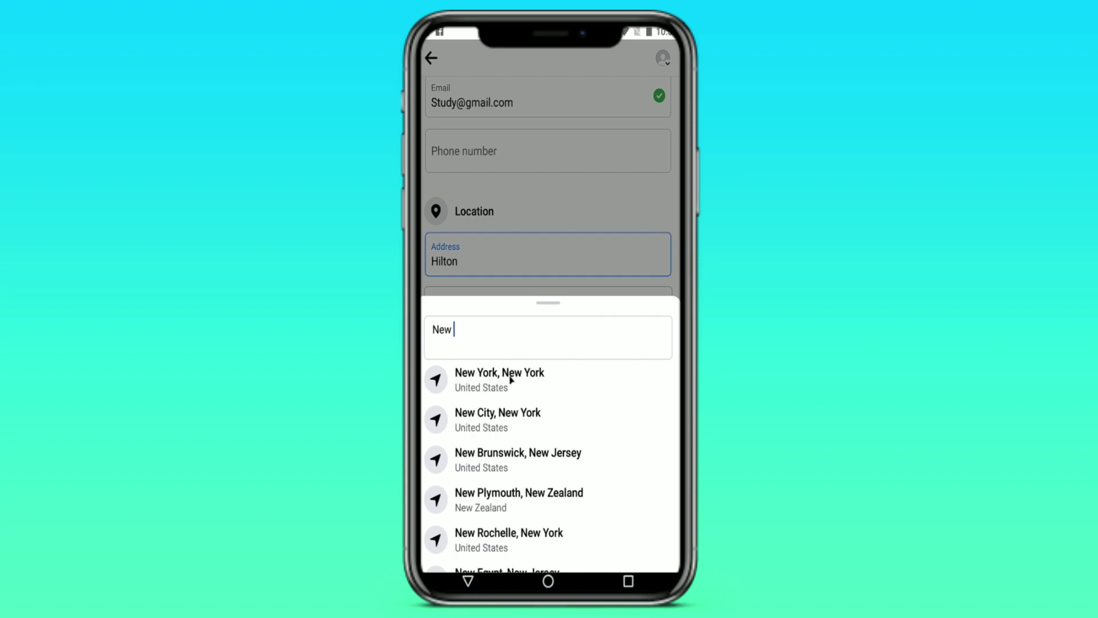
{"action": "left_click", "coordinate": [512, 380]}
{"action": "left_click", "coordinate": [520, 375]}
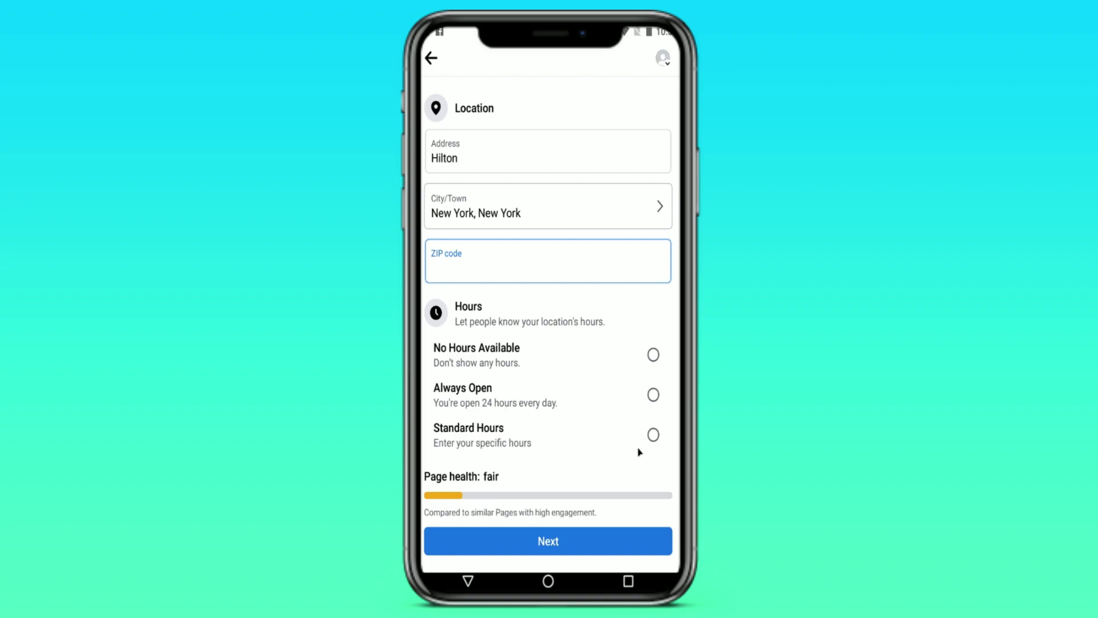
{"action": "left_click", "coordinate": [652, 395]}
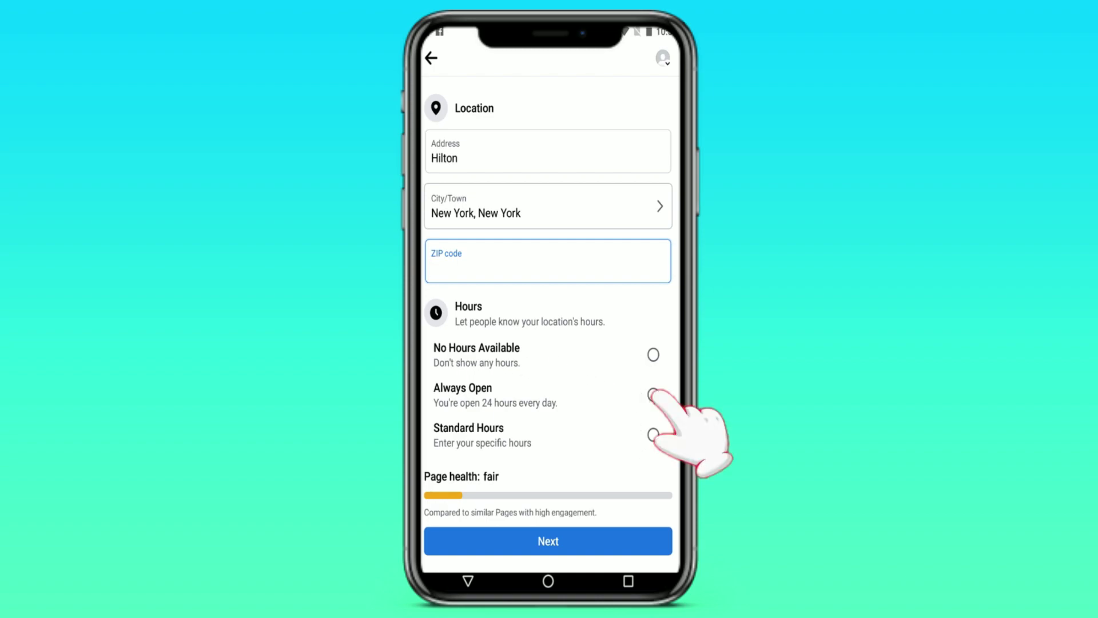
{"action": "left_click", "coordinate": [553, 537]}
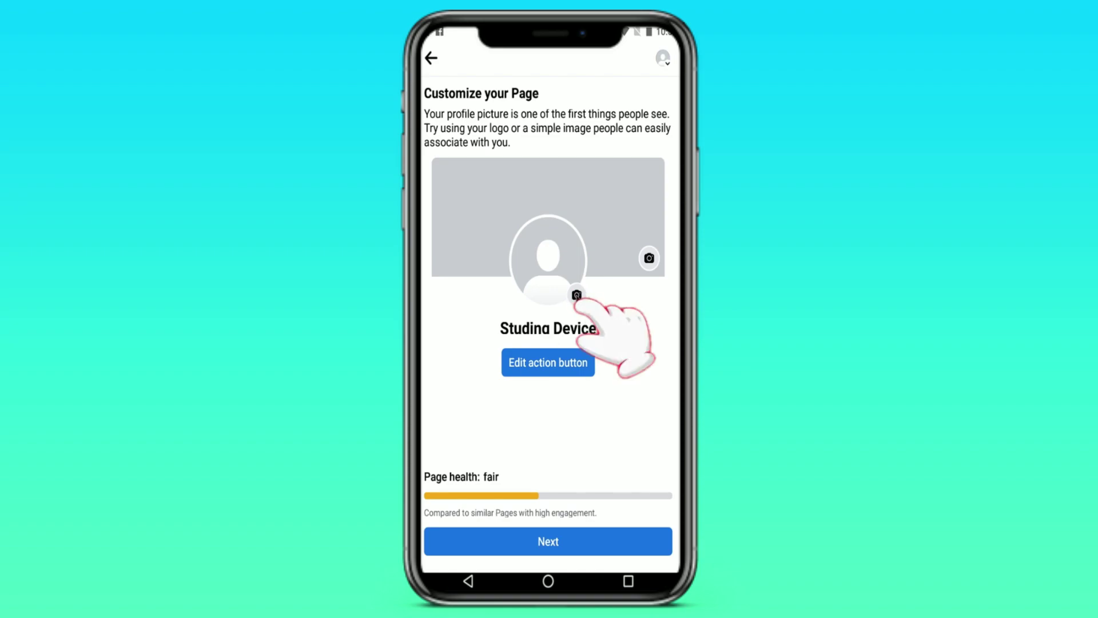
{"action": "left_click", "coordinate": [576, 296]}
{"action": "left_click", "coordinate": [580, 113]}
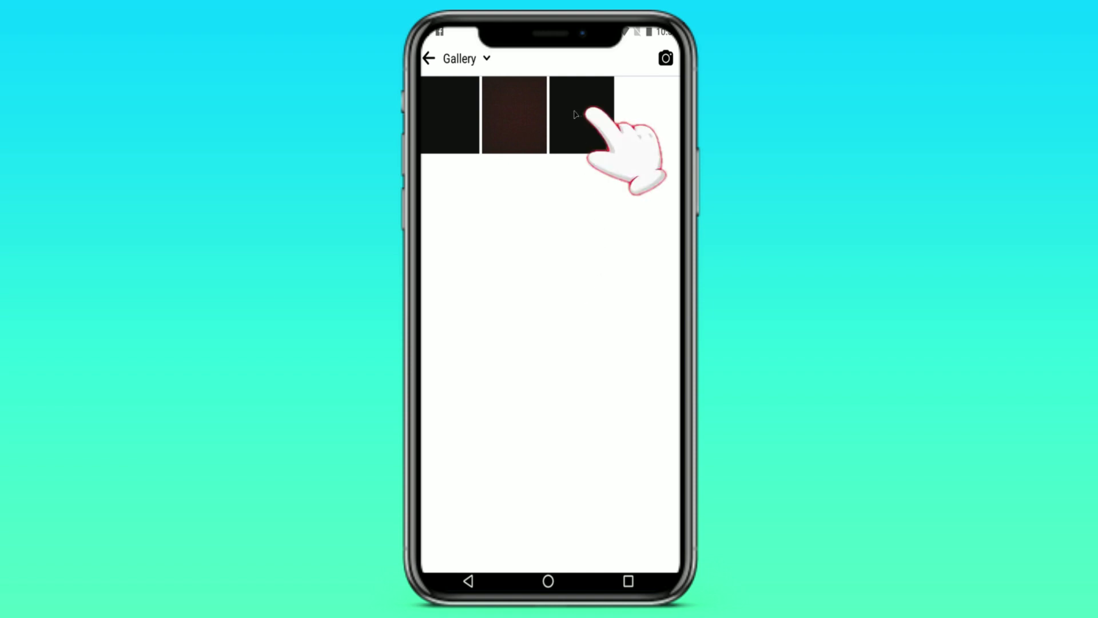
{"action": "left_click", "coordinate": [577, 295]}
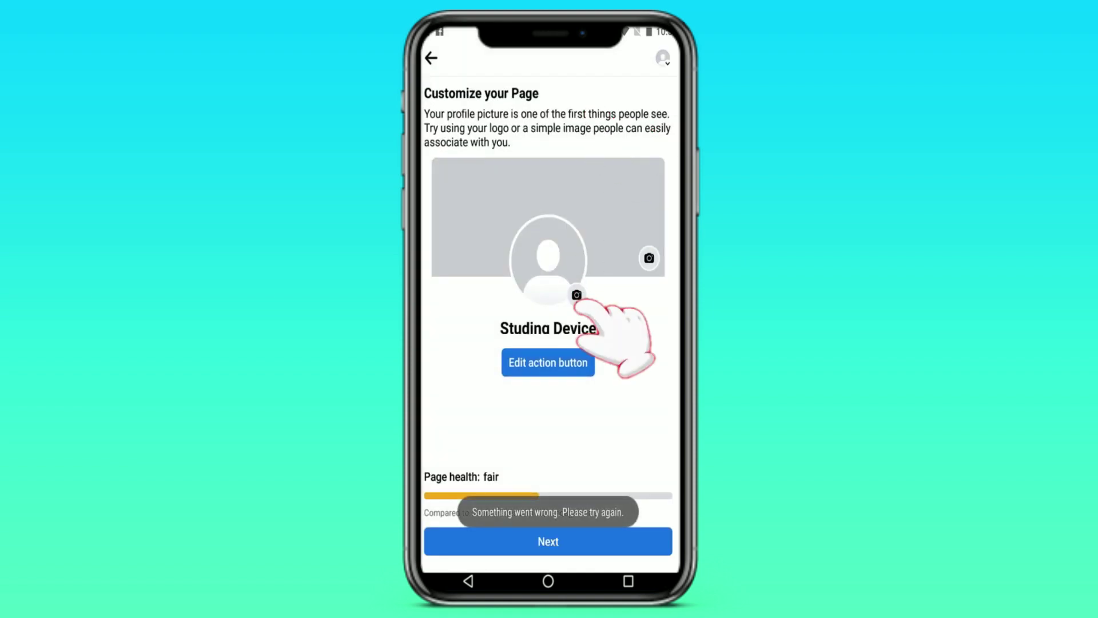
{"action": "left_click", "coordinate": [460, 132]}
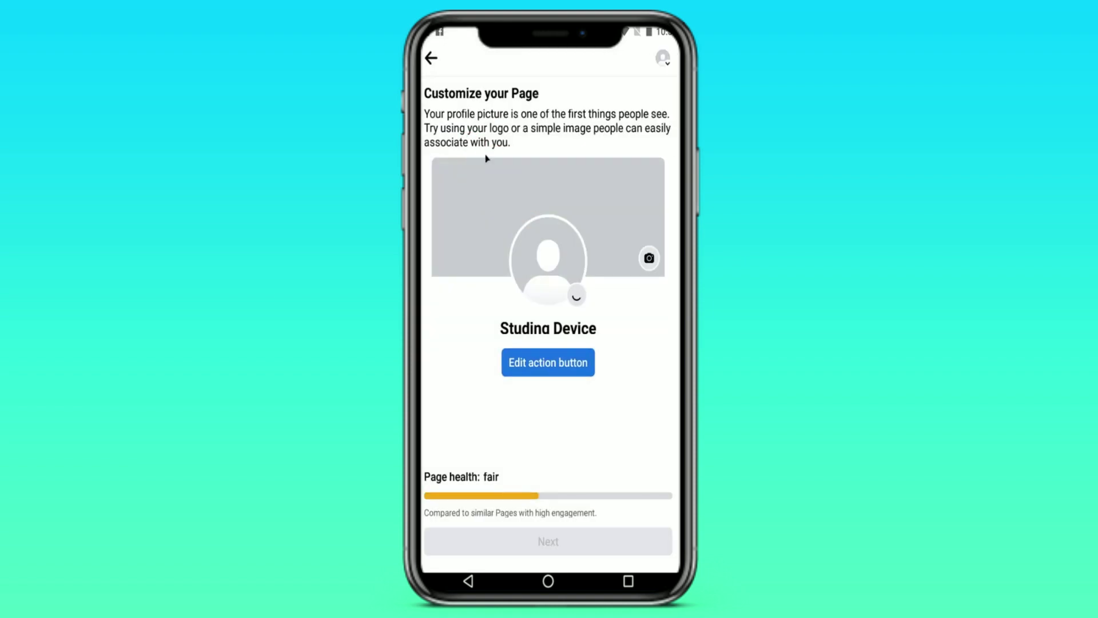
- Use the first gallery photo as the cover photo and continue
{"action": "left_click", "coordinate": [649, 258]}
{"action": "left_click", "coordinate": [463, 131]}
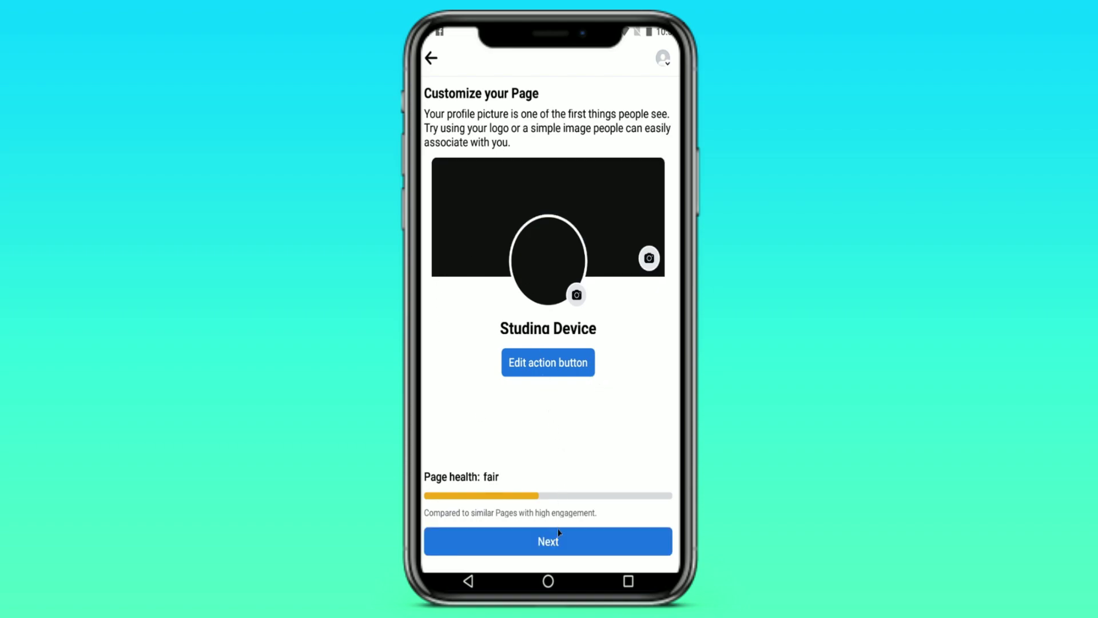
{"action": "left_click", "coordinate": [557, 541]}
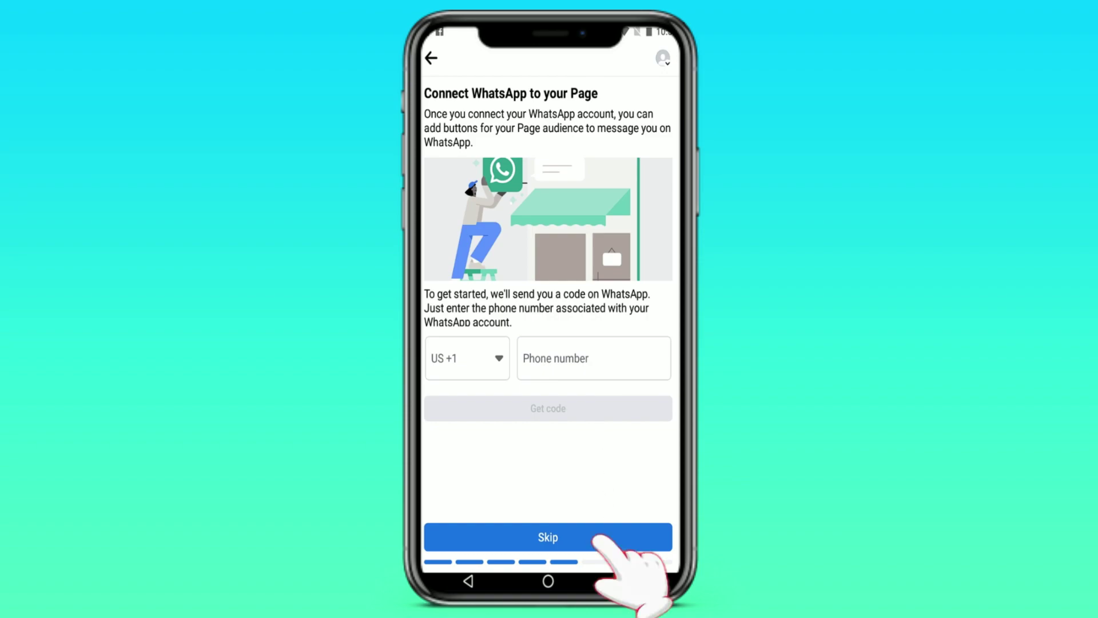
- Skip WhatsApp, pass the friend invitation and notification steps, and finish setup
{"action": "left_click", "coordinate": [605, 537]}
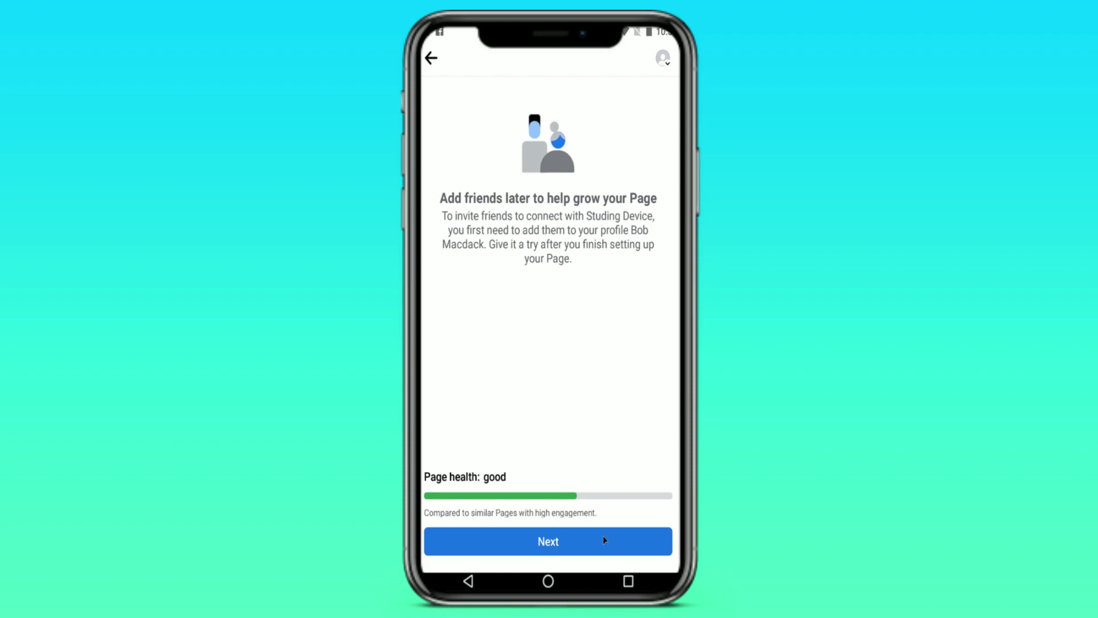
{"action": "left_click", "coordinate": [560, 549]}
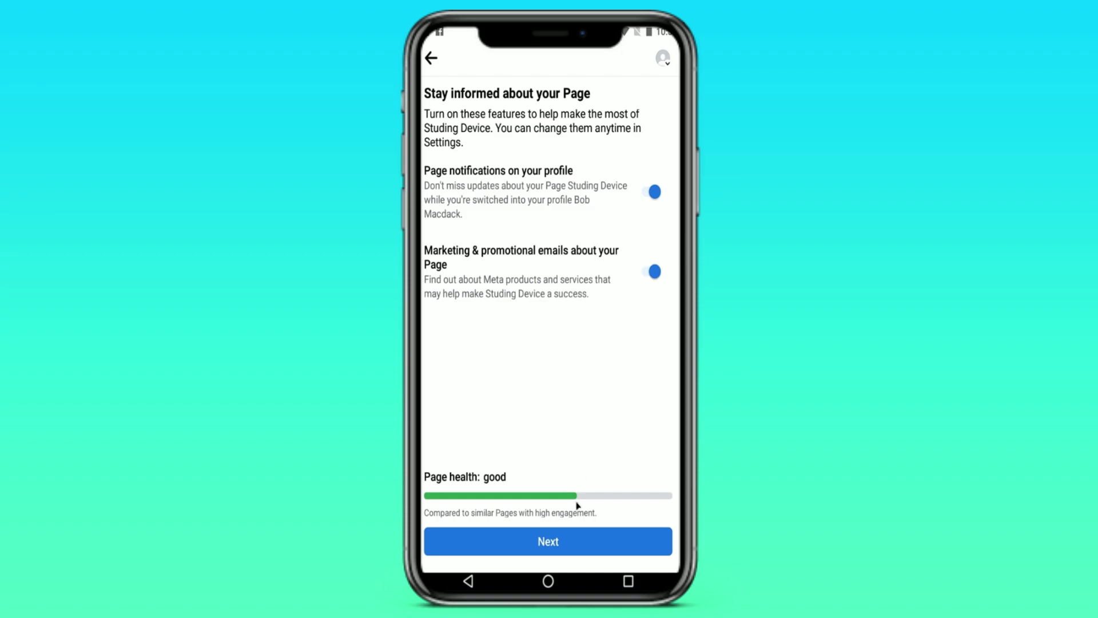
{"action": "left_click", "coordinate": [587, 545]}
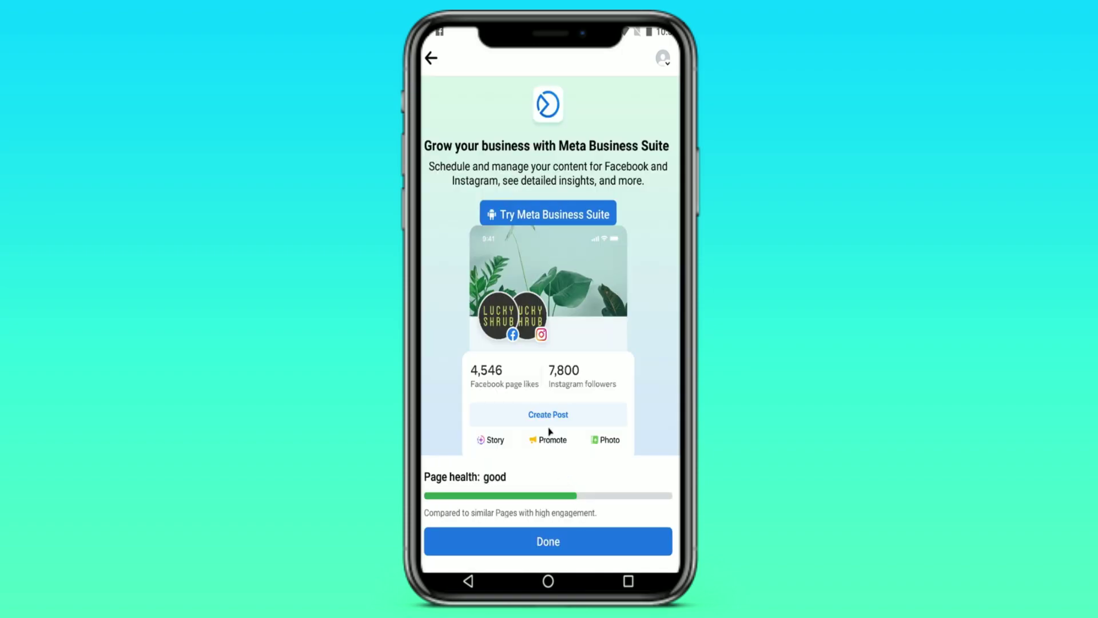
{"action": "scroll", "coordinate": [497, 404], "scroll_direction": "down", "scroll_amount": 1}
{"action": "left_click", "coordinate": [557, 543]}
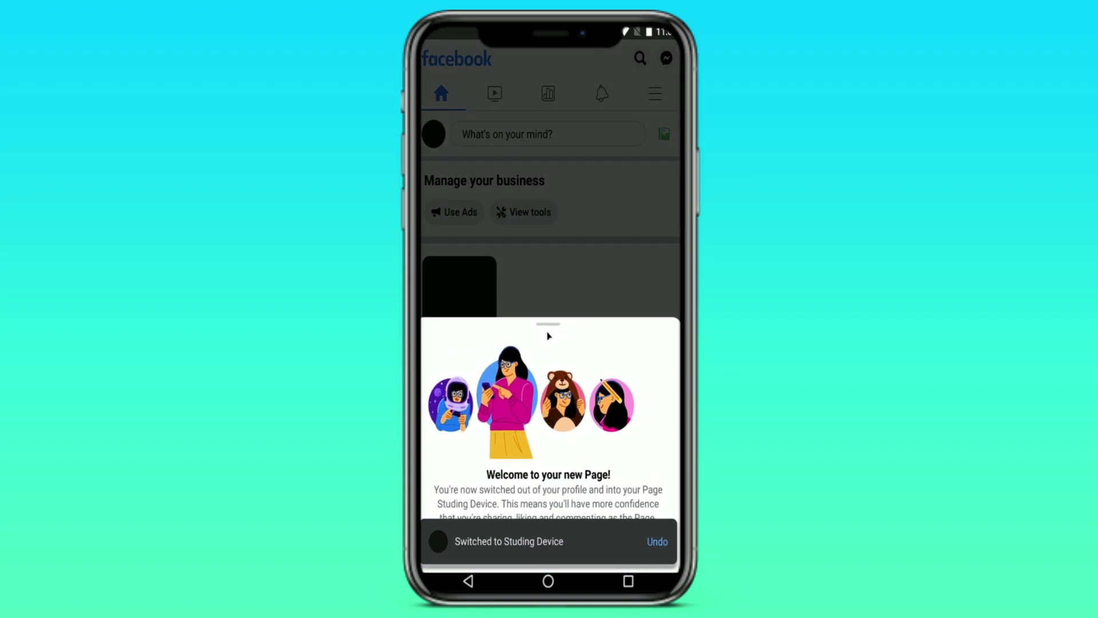
- Dismiss the new Page welcome message and open the main menu as Studing Device
{"action": "left_click_drag", "start_coordinate": [554, 329], "coordinate": [555, 342]}
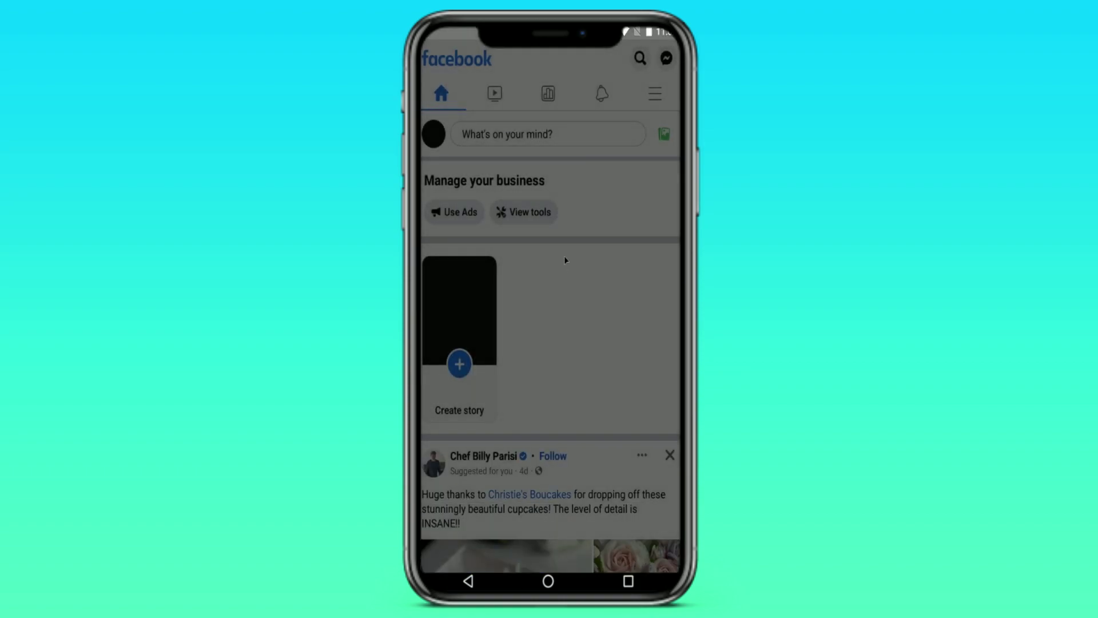
{"action": "left_click", "coordinate": [654, 93]}
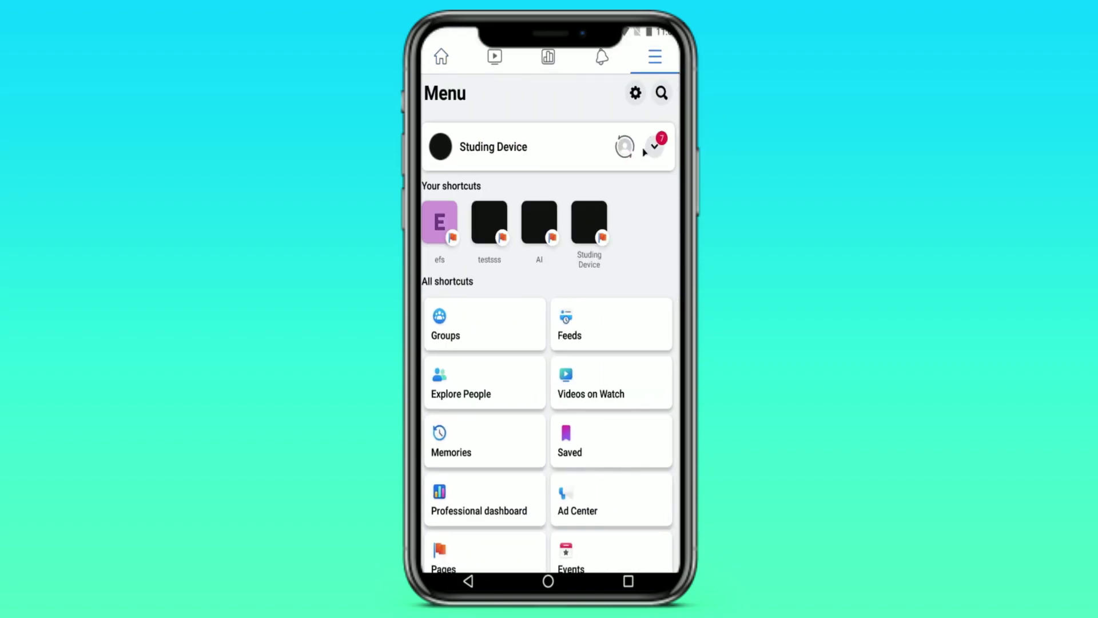